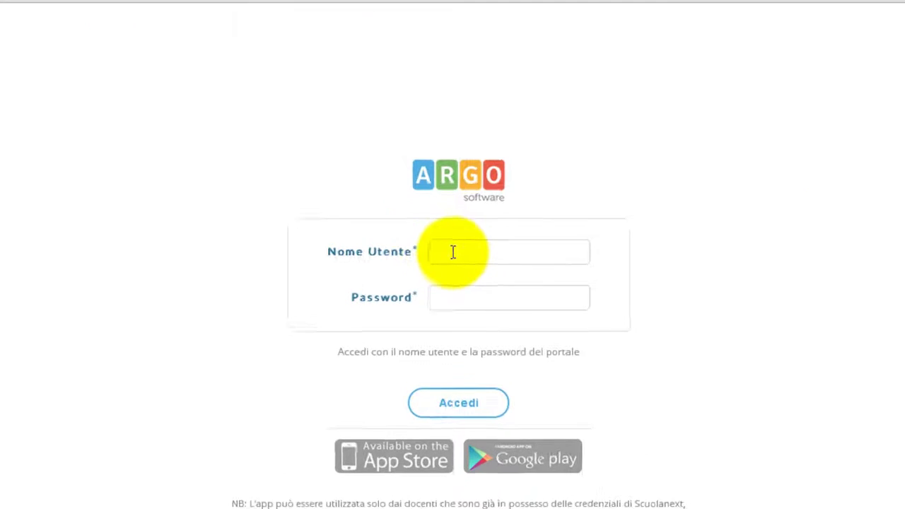
Log in to Argo DidUp with the teacher's username and password.
click(453, 253)
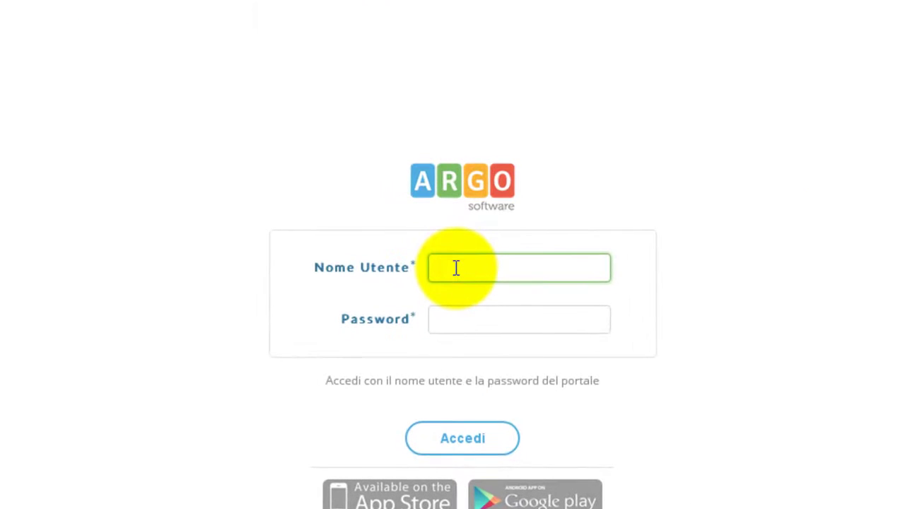
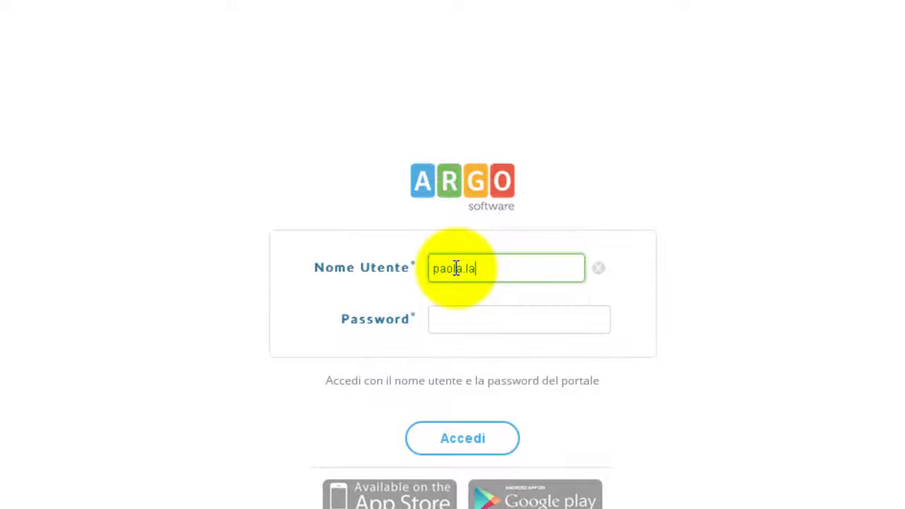
text(SG)
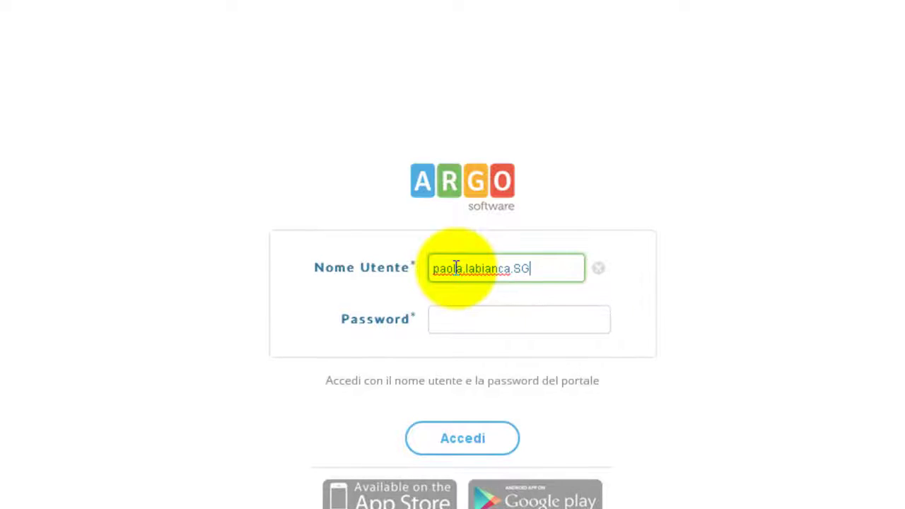
text(18037)
click(461, 323)
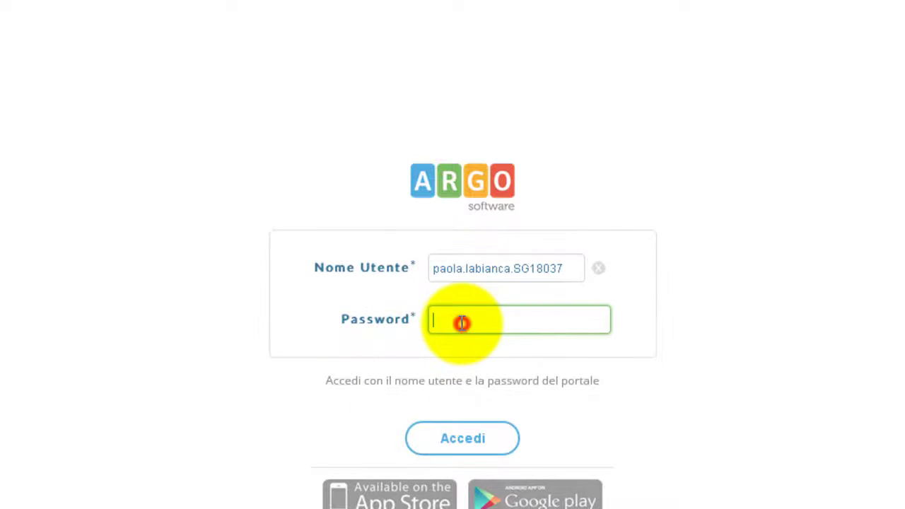
text(•••)
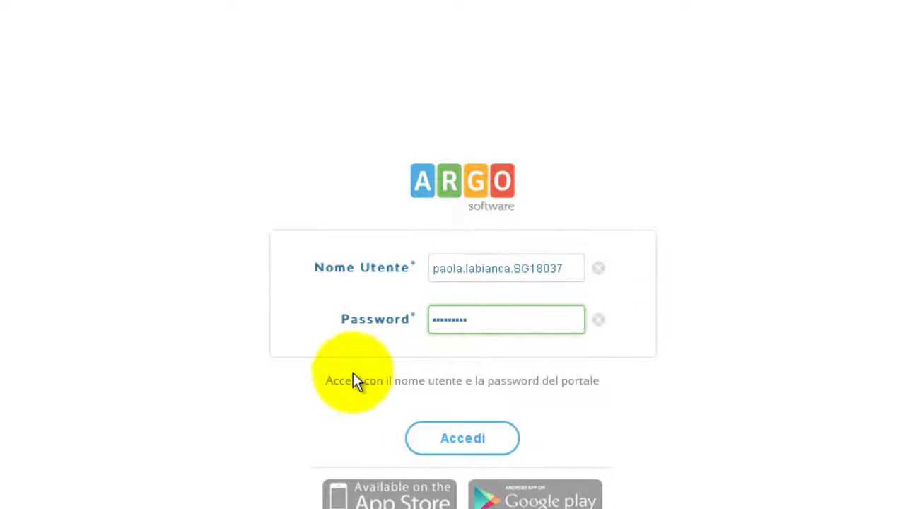
click(429, 443)
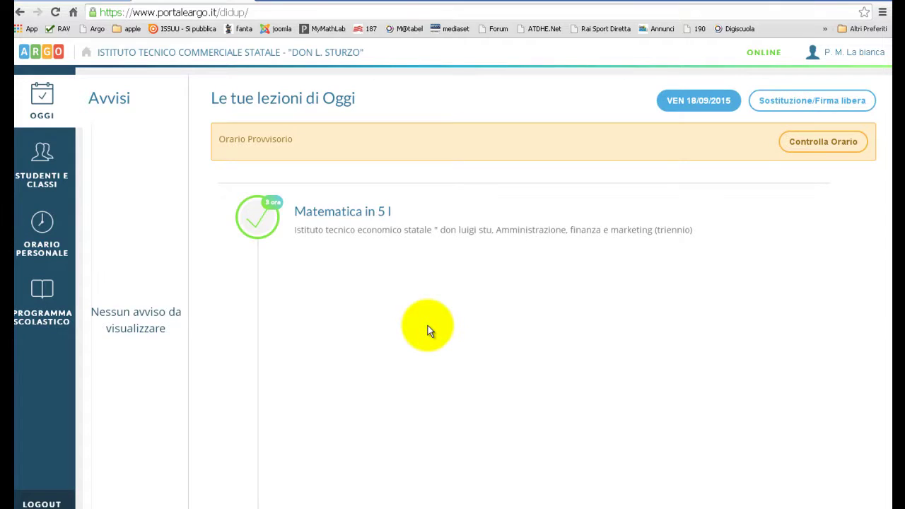
Open Sostituzione/Firma libera to list the classes available for cover.
click(785, 103)
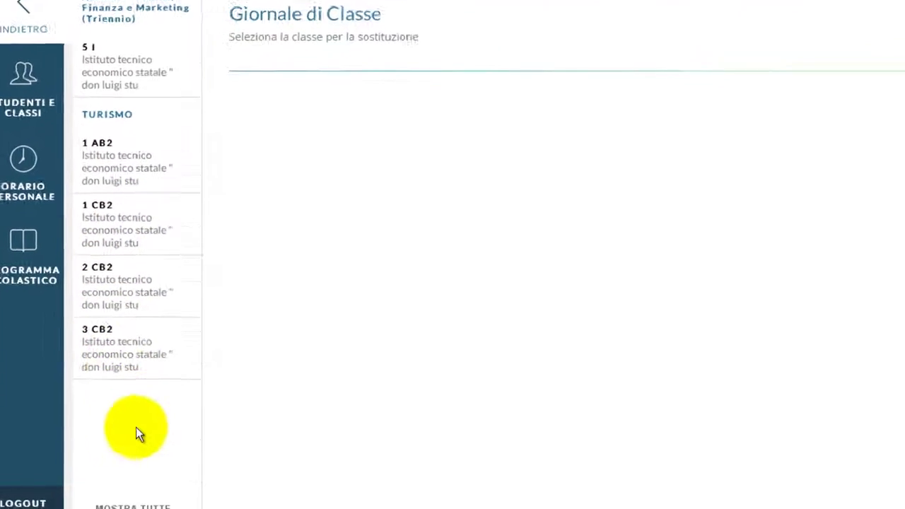
Show all classes, view class 1 D's Giornale di Classe, then return to today's lessons.
click(106, 505)
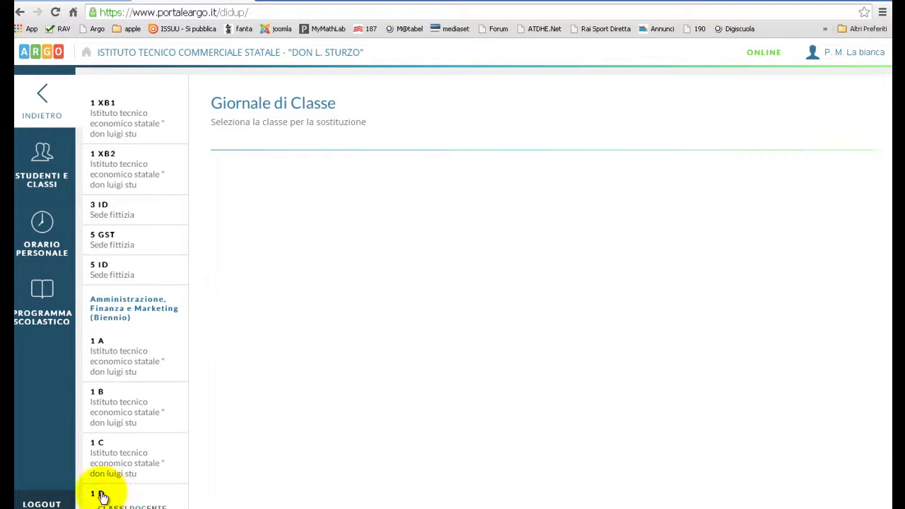
click(102, 495)
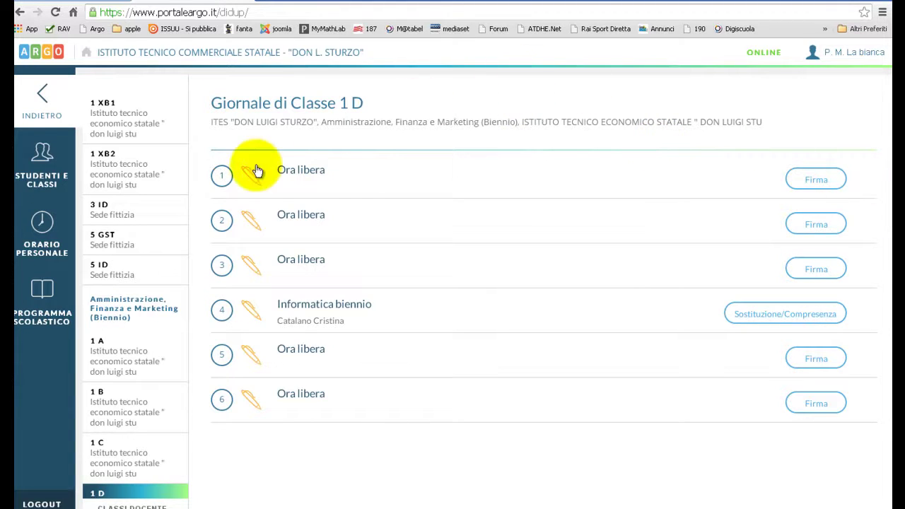
click(44, 182)
click(42, 98)
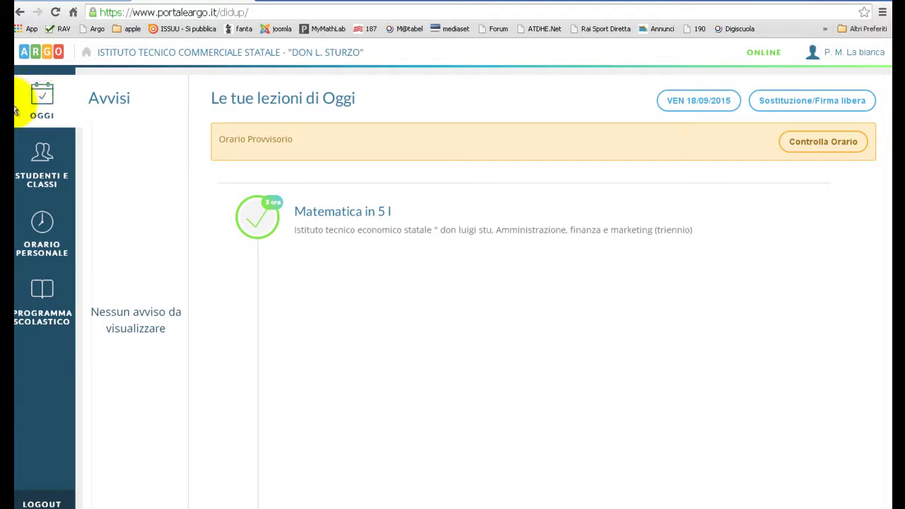
Add 1AB2 Matematica to Friday's fourth hour in the personal timetable and save it.
click(40, 242)
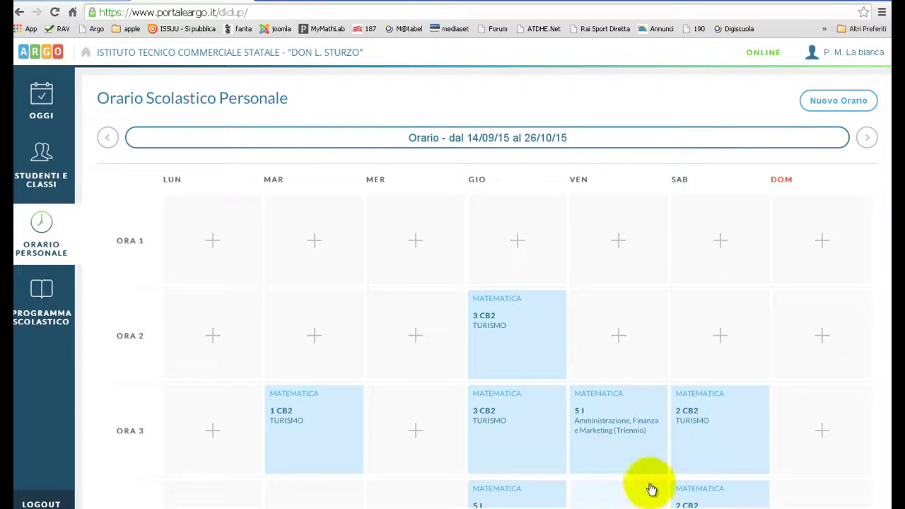
click(619, 494)
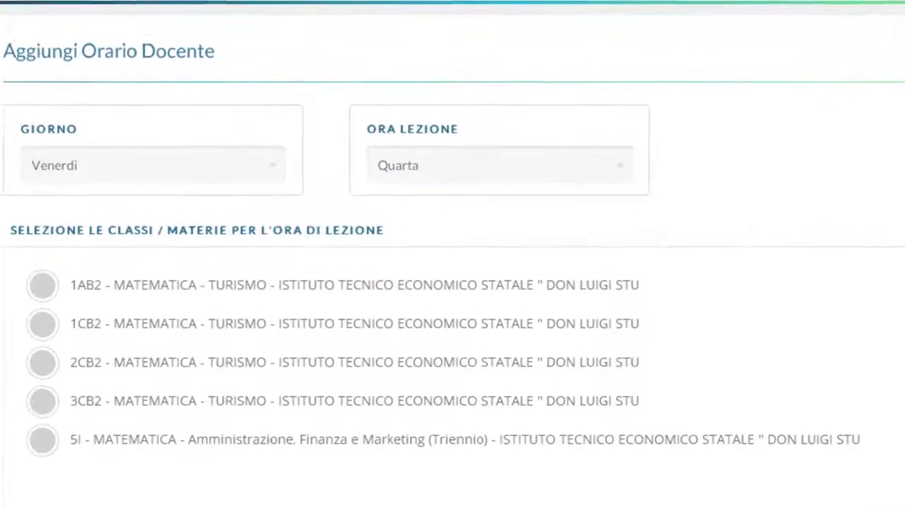
click(42, 286)
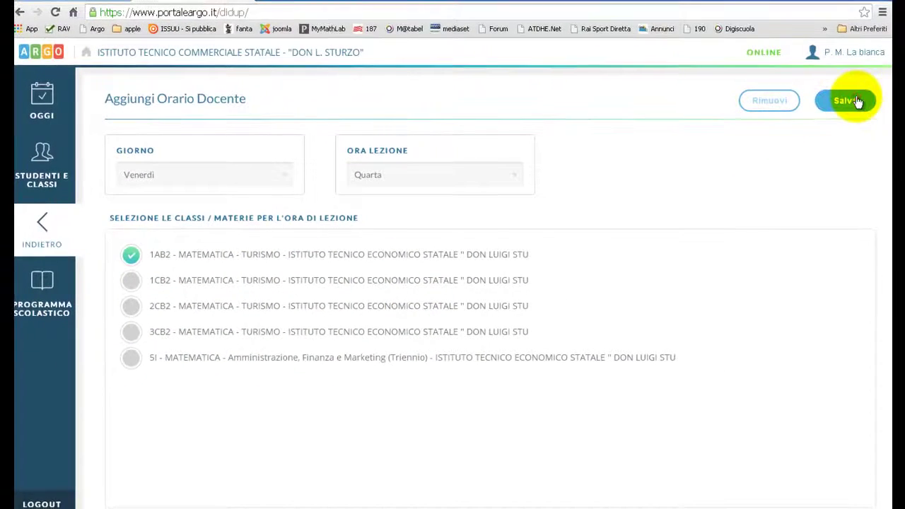
click(854, 100)
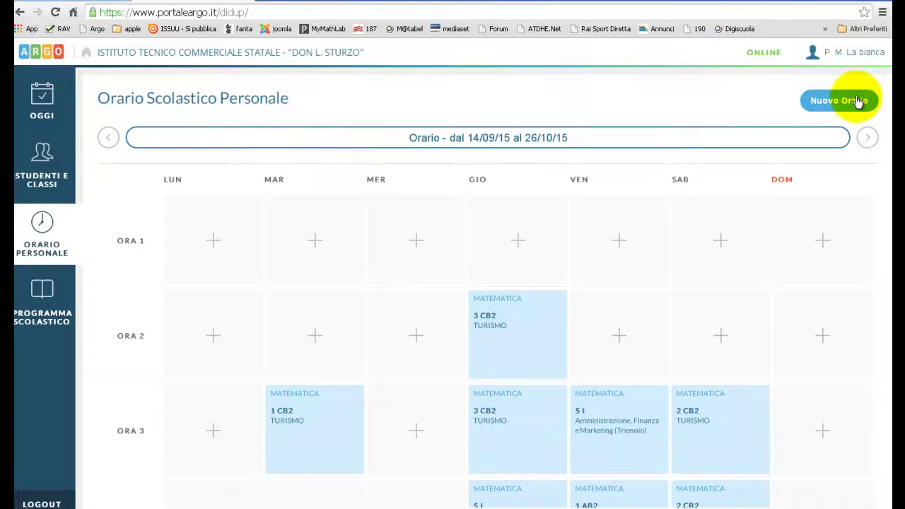
click(41, 106)
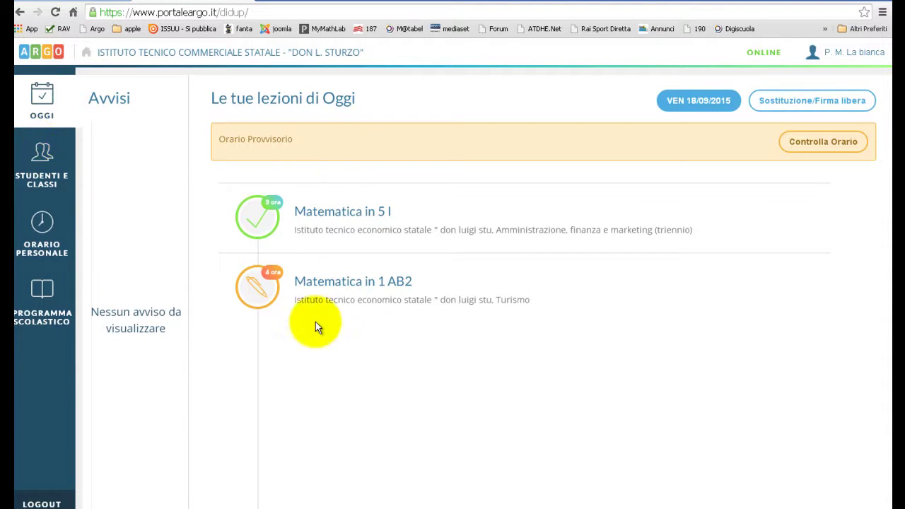
Review the 5 I Matematica lesson, then open the 1 AB2 lesson's signing page without saving.
click(318, 216)
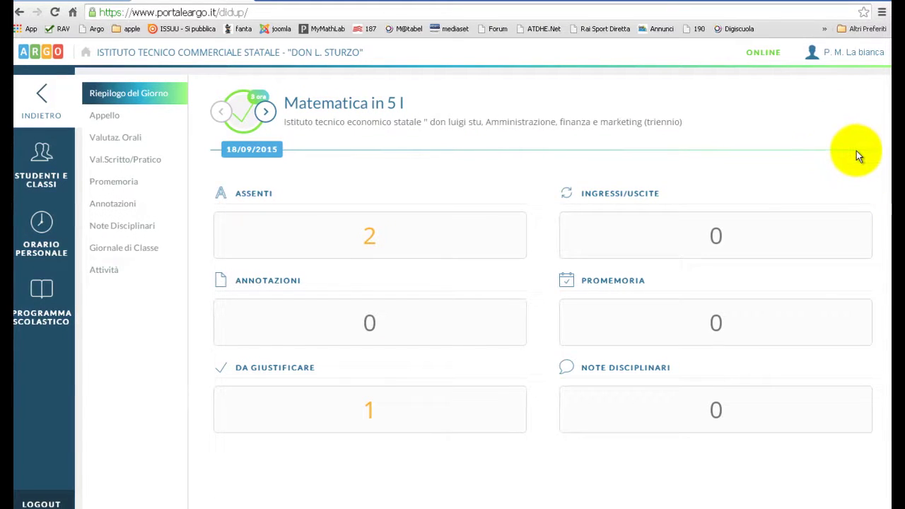
click(39, 96)
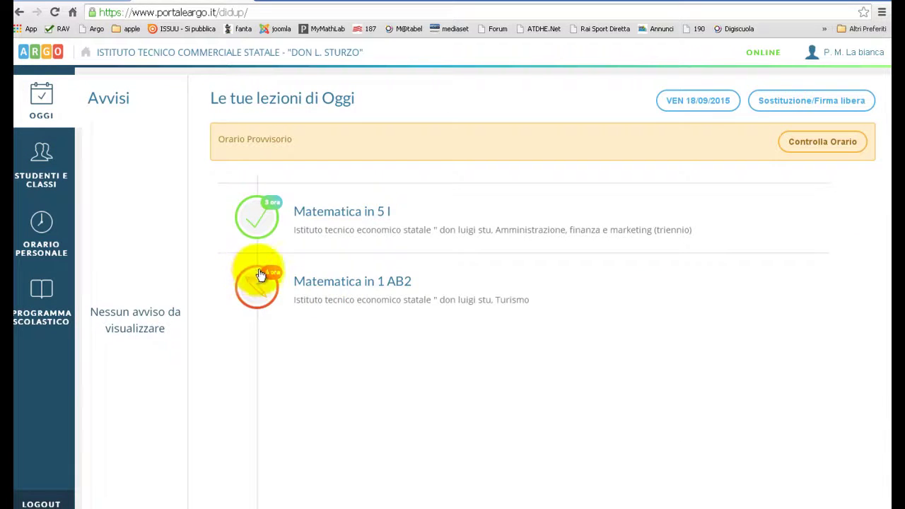
click(338, 287)
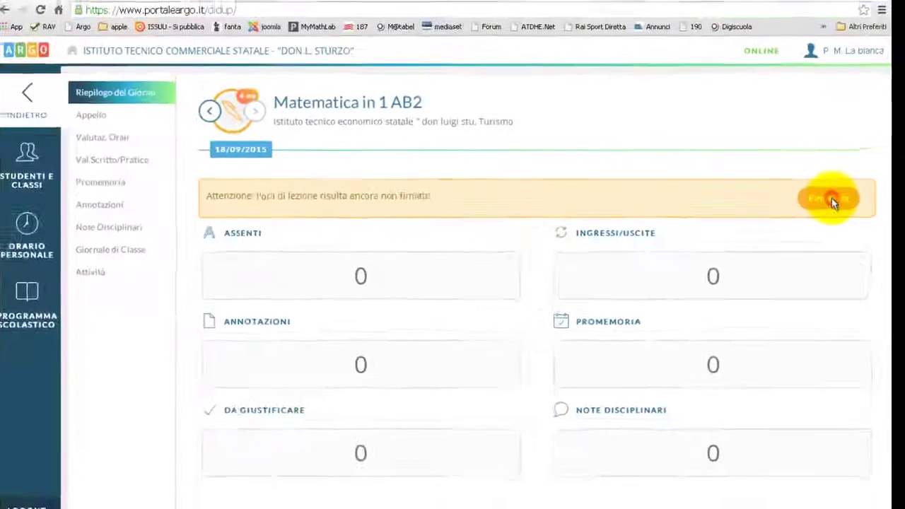
click(831, 198)
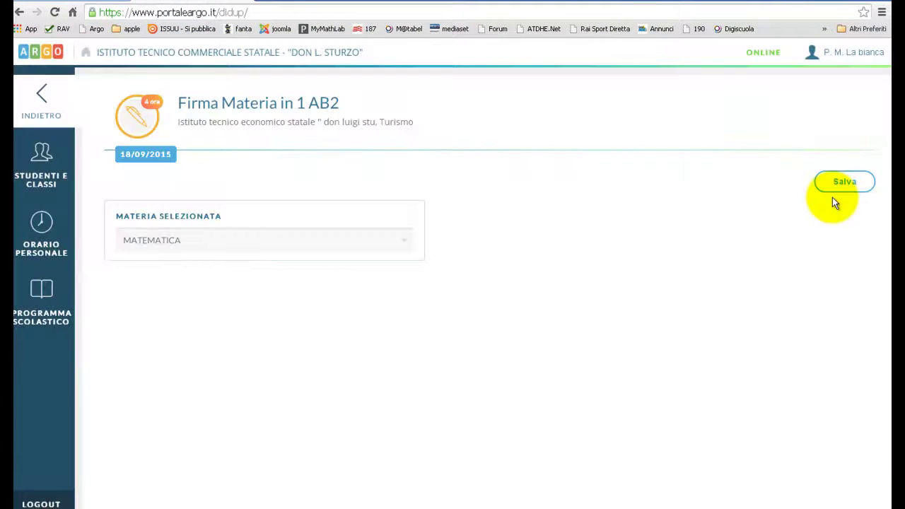
click(40, 97)
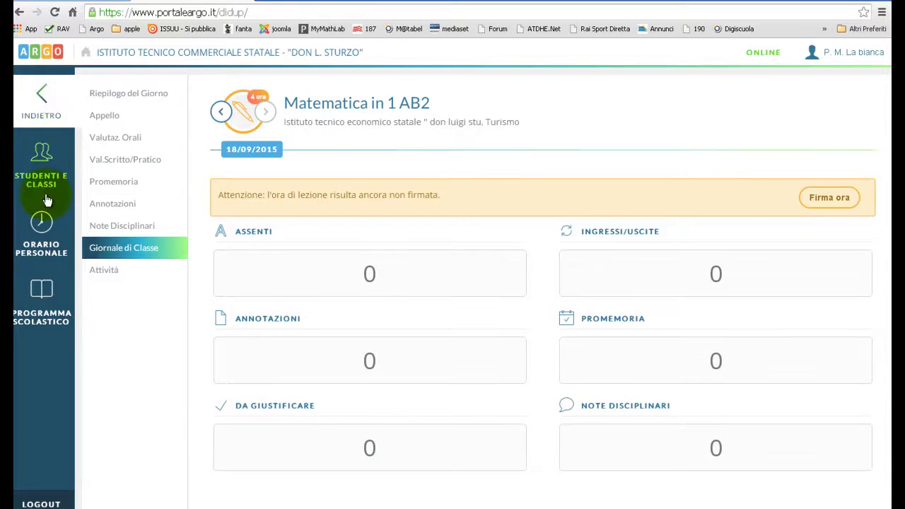
click(42, 100)
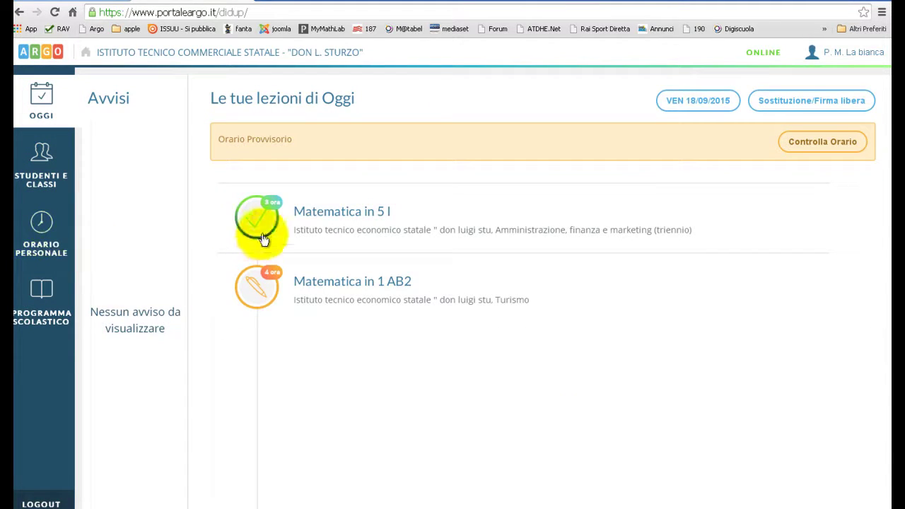
Sign the fourth-hour Matematica lesson in 1 AB2 and save the signature.
click(318, 279)
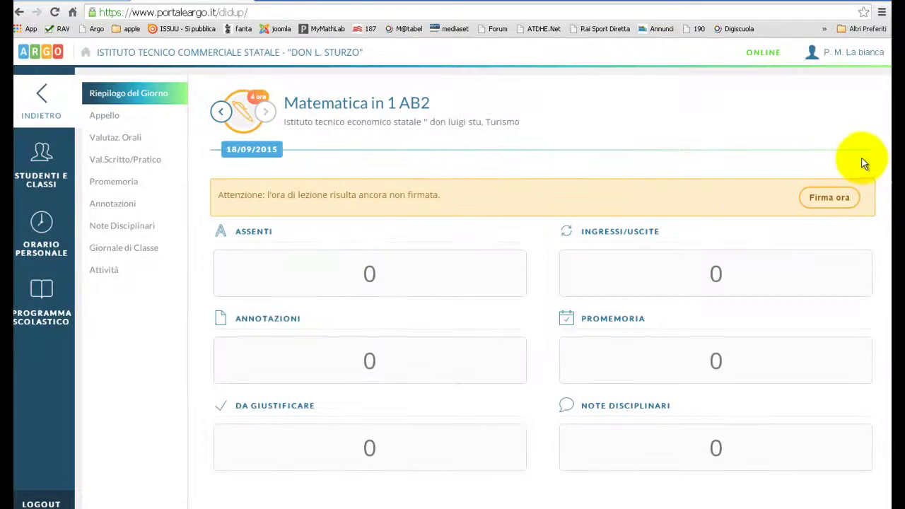
click(841, 197)
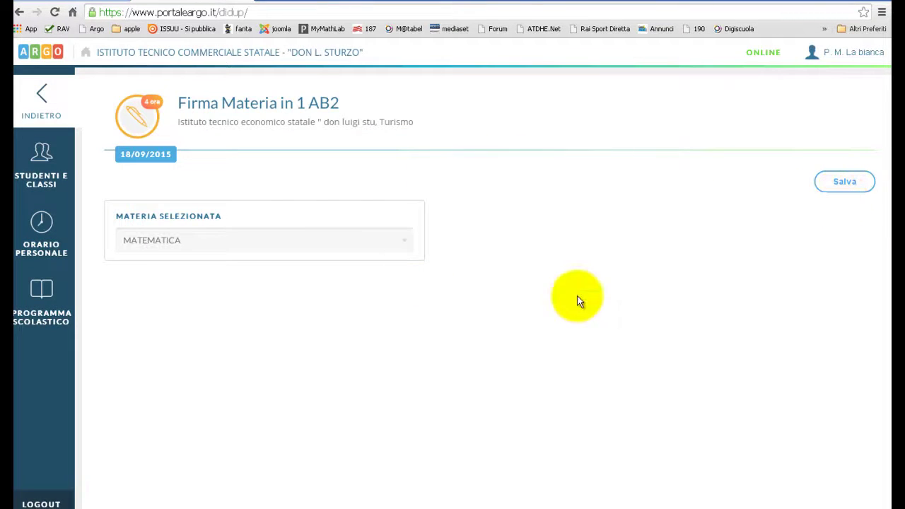
click(844, 180)
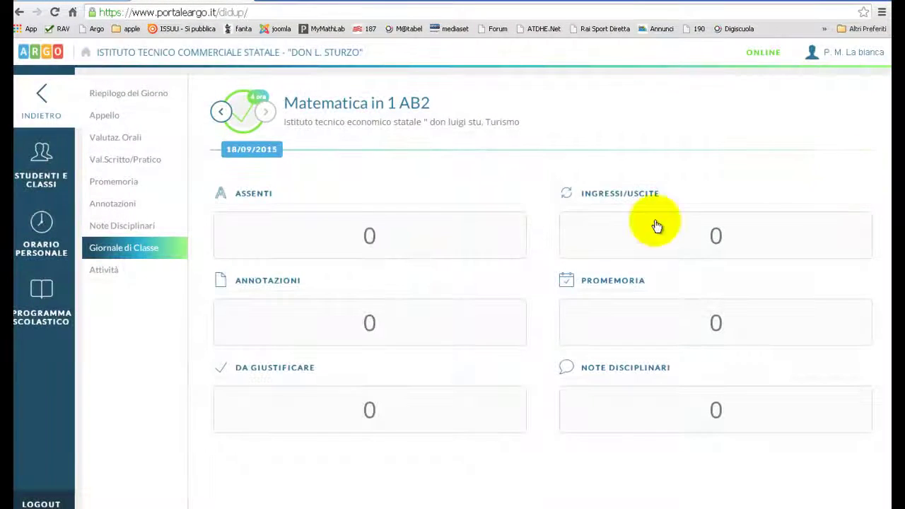
click(44, 97)
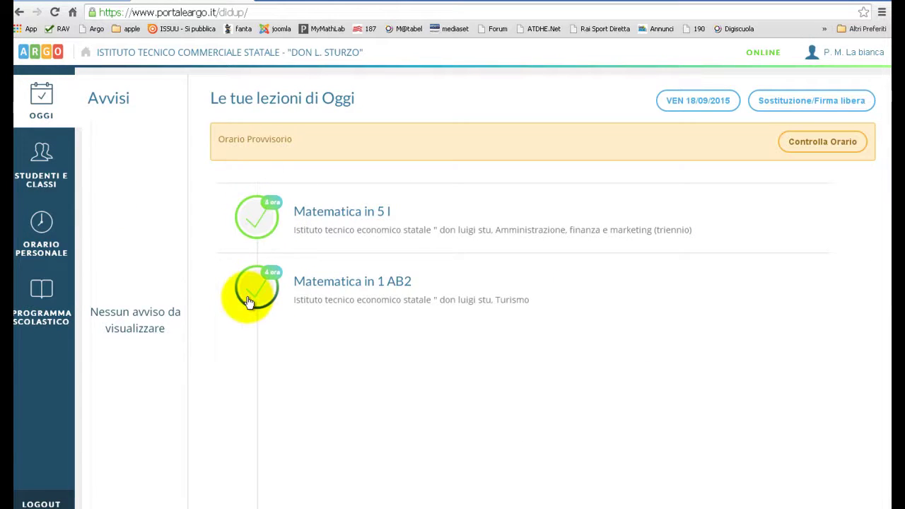
Delete the 1 AB2 Matematica lesson signature and confirm with Sì.
click(332, 283)
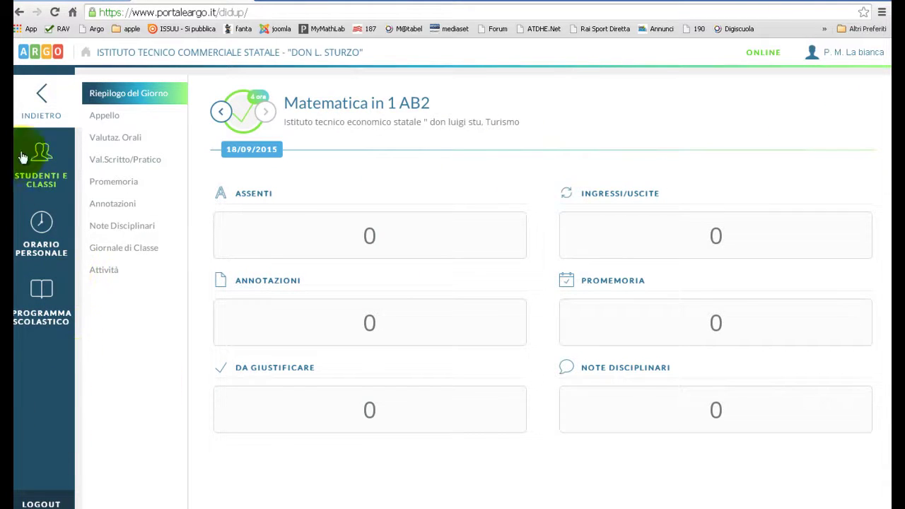
click(44, 108)
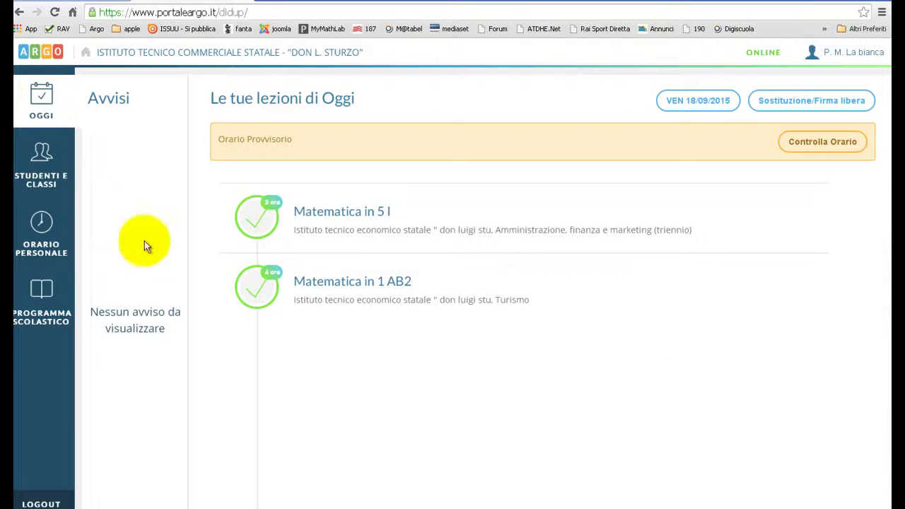
click(256, 295)
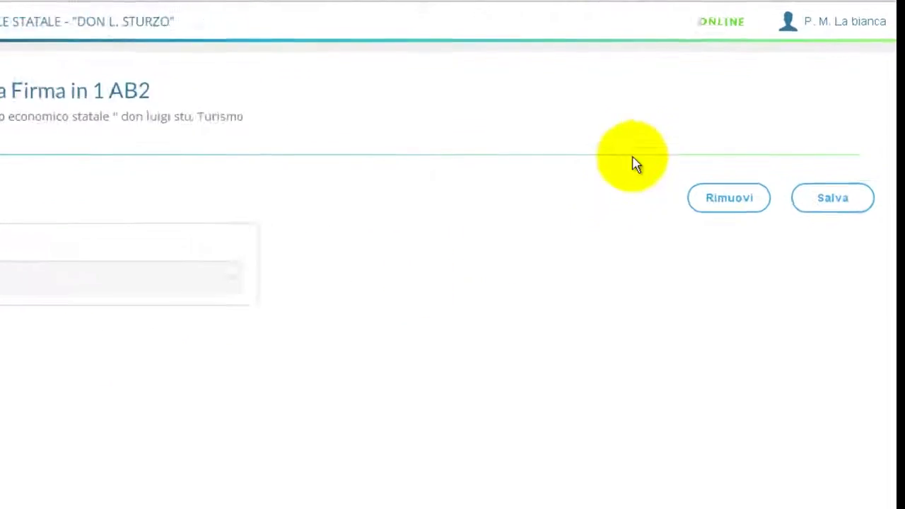
click(728, 198)
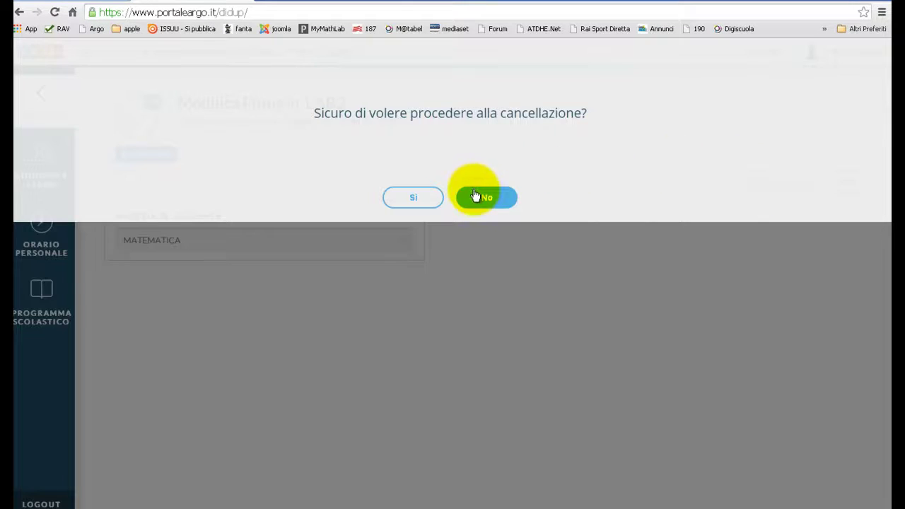
click(397, 199)
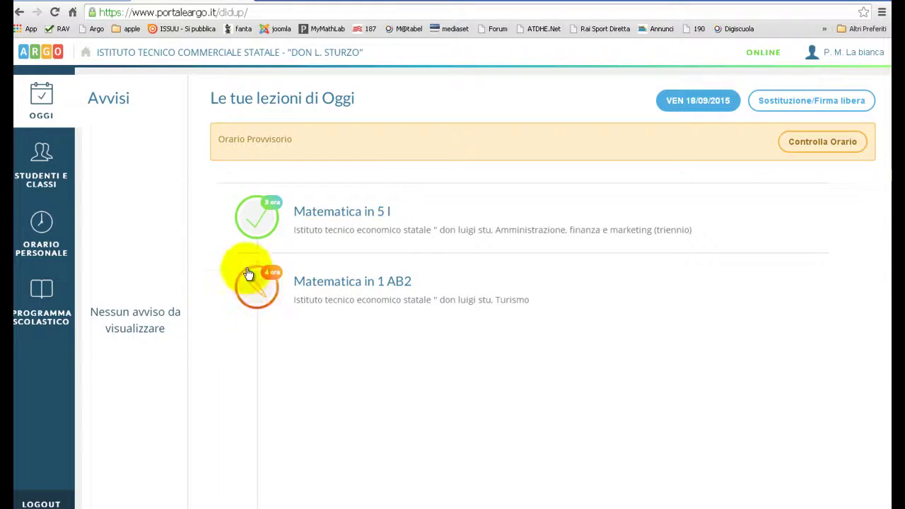
Check the now-unsigned 1 AB2 maths lesson, then go to the personal timetable.
click(348, 289)
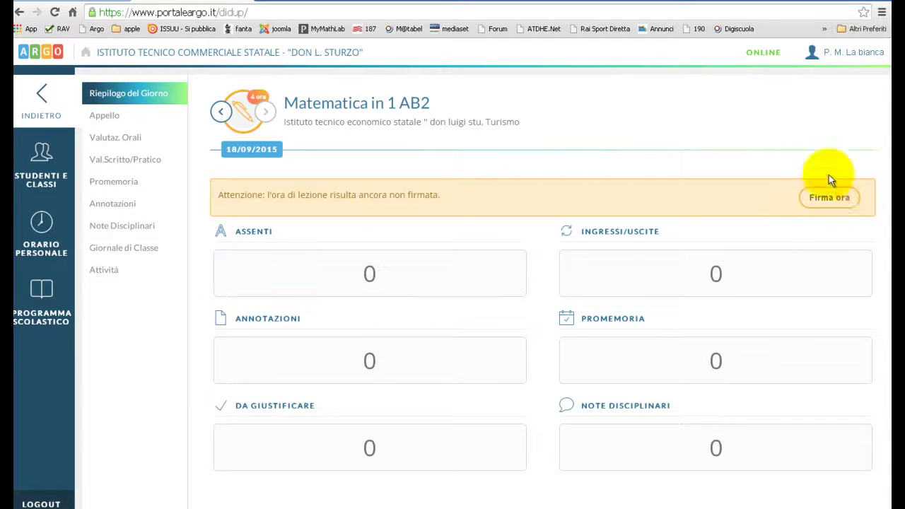
click(841, 197)
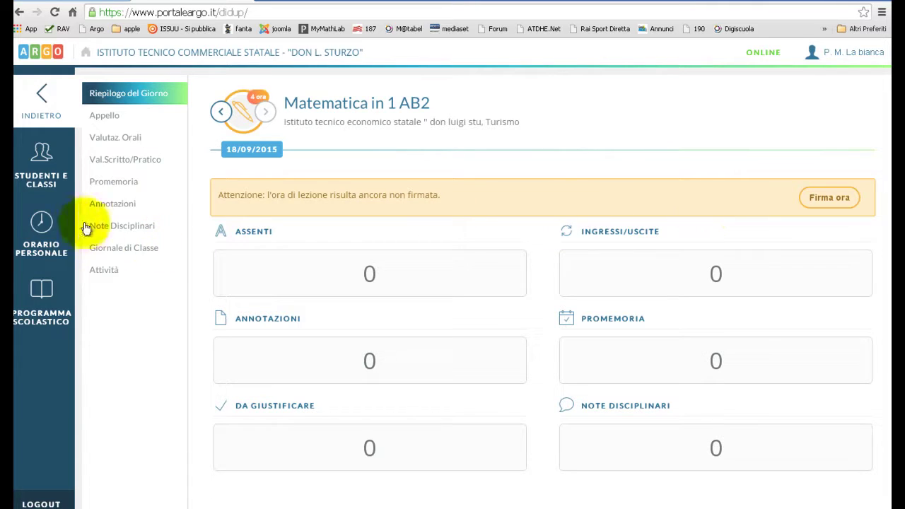
click(47, 231)
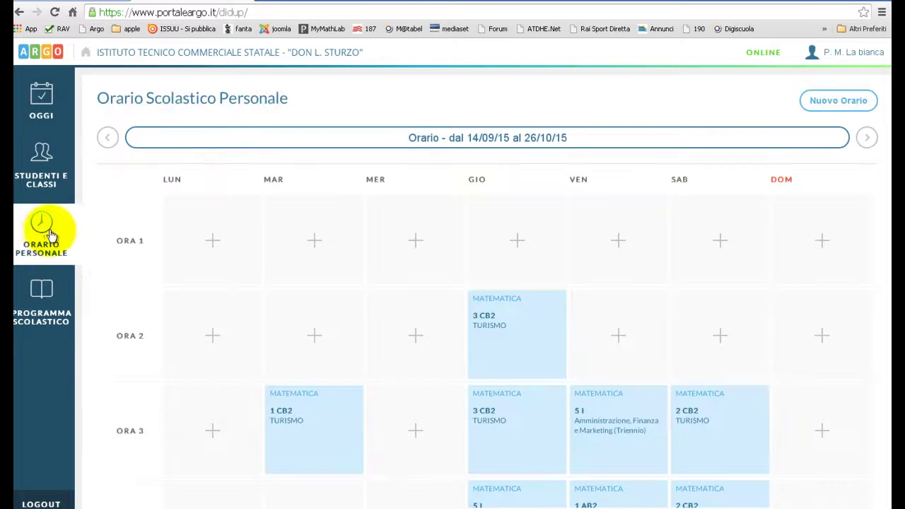
Remove the Friday fourth-hour 1 AB2 entry from the personal timetable and return to today's lessons.
scroll(580, 286, down, 1)
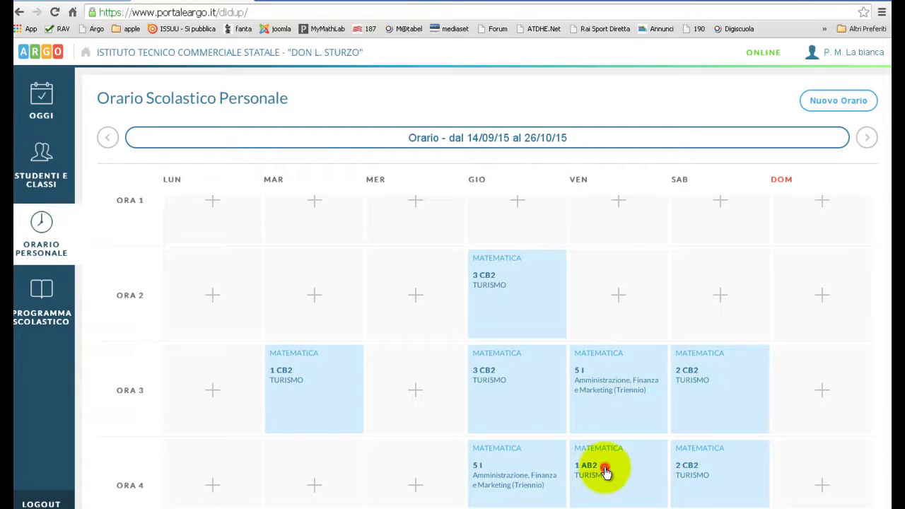
click(605, 468)
click(130, 253)
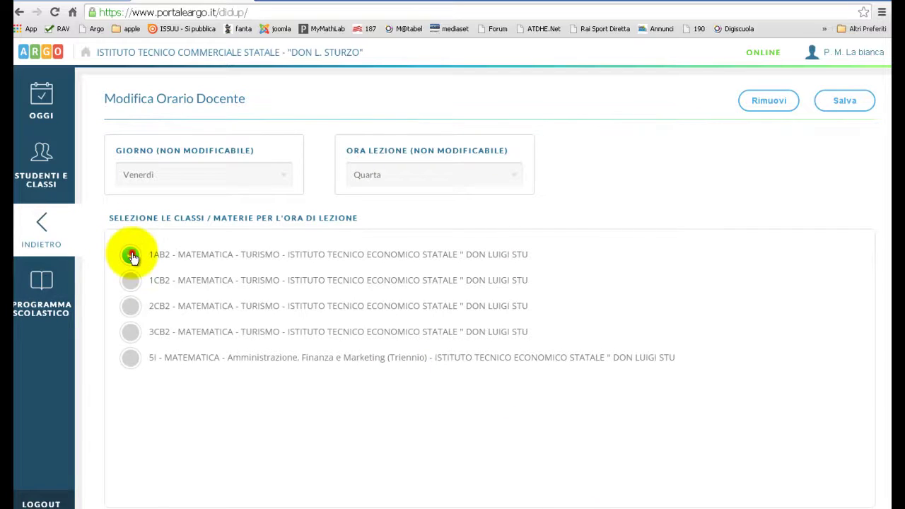
click(769, 100)
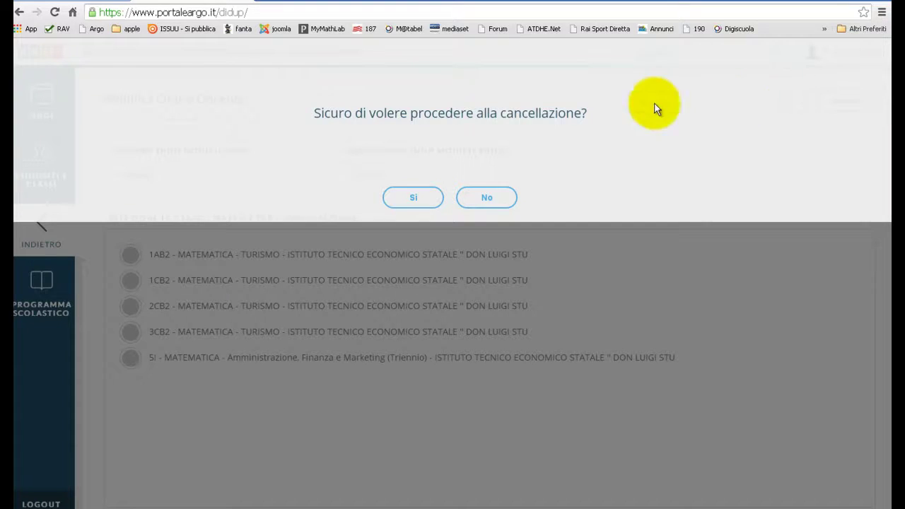
click(415, 197)
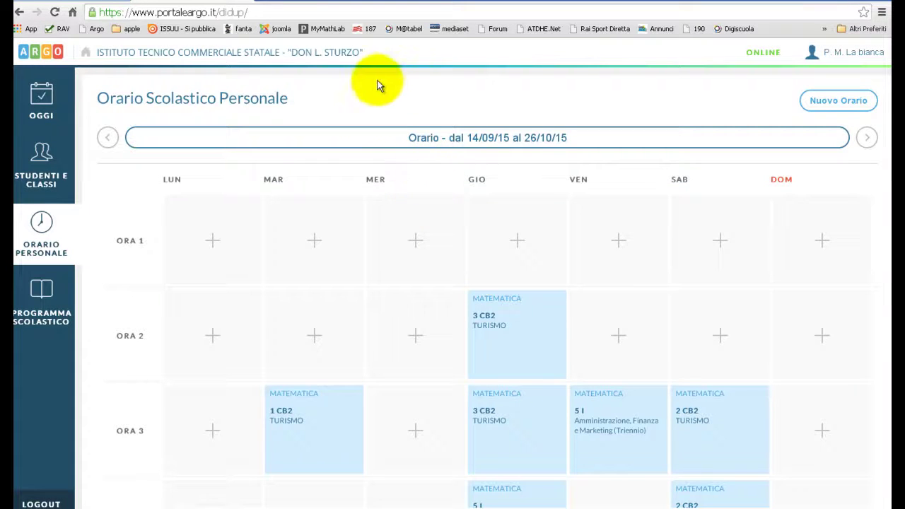
click(50, 99)
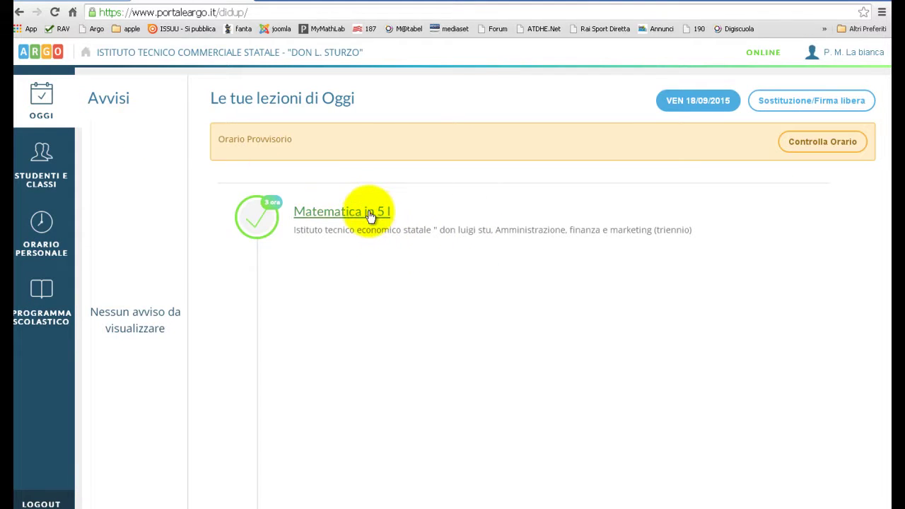
Open the 5 I maths roll call with Mostra Solo Gli Alunni set to No, and review all students.
click(369, 212)
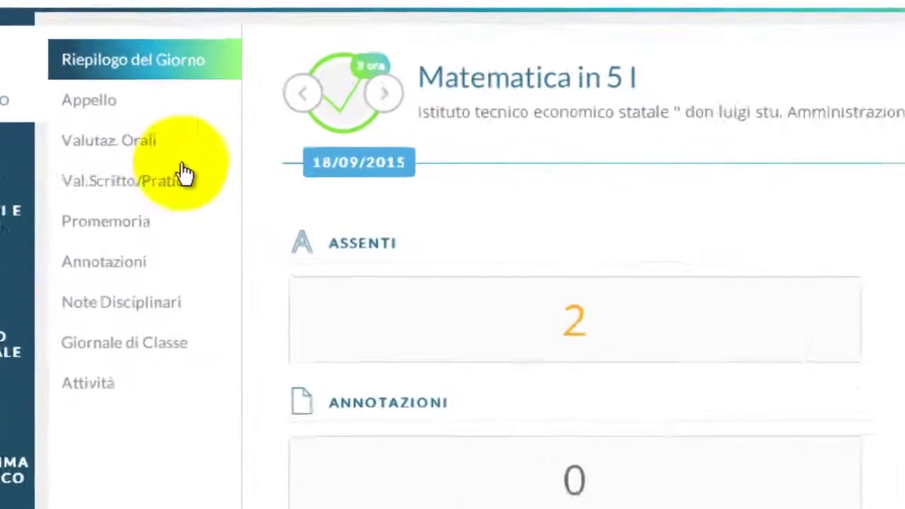
click(87, 100)
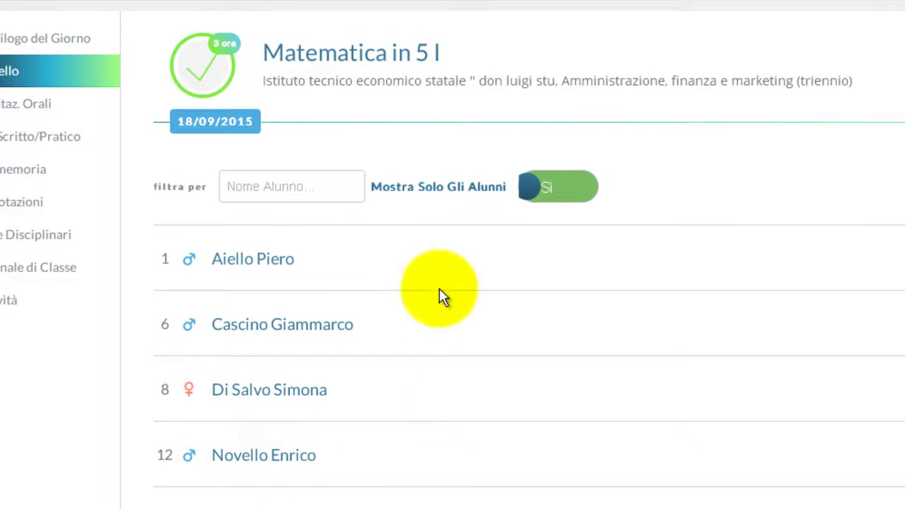
click(531, 187)
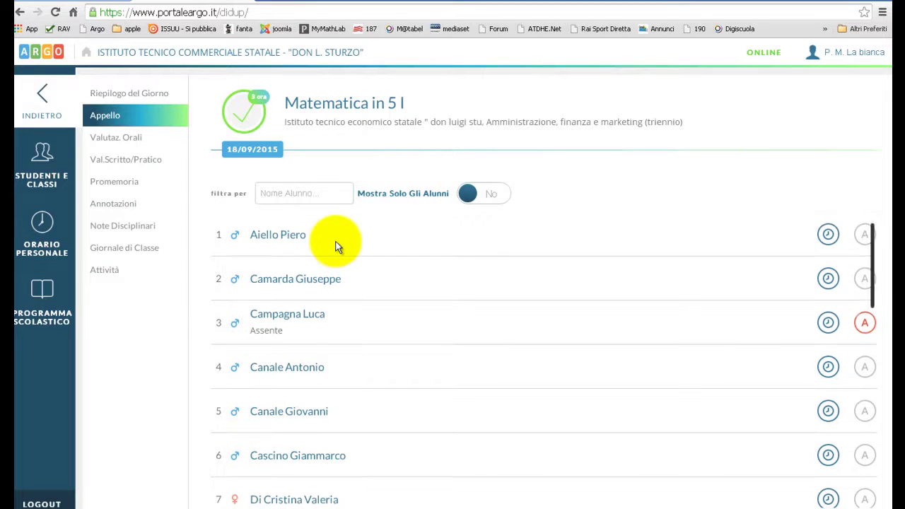
scroll(332, 244, down, 2)
scroll(336, 246, down, 5)
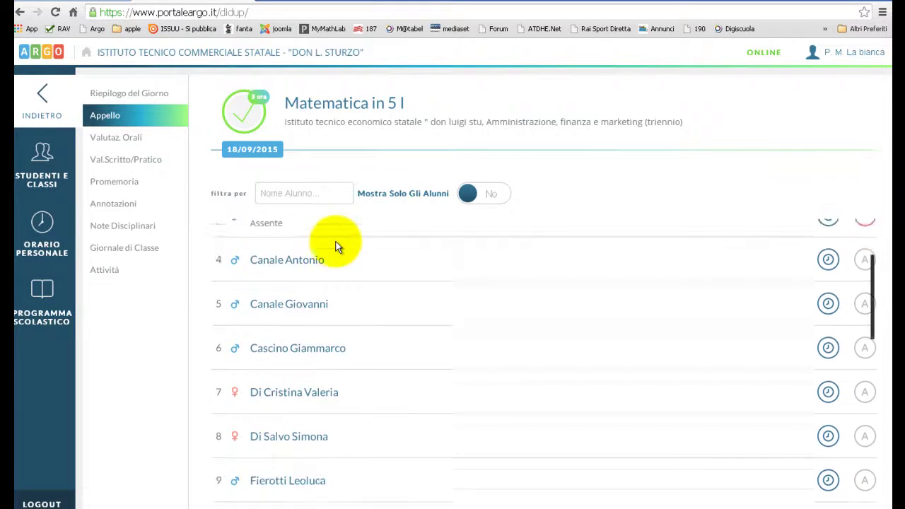
scroll(338, 238, down, 5)
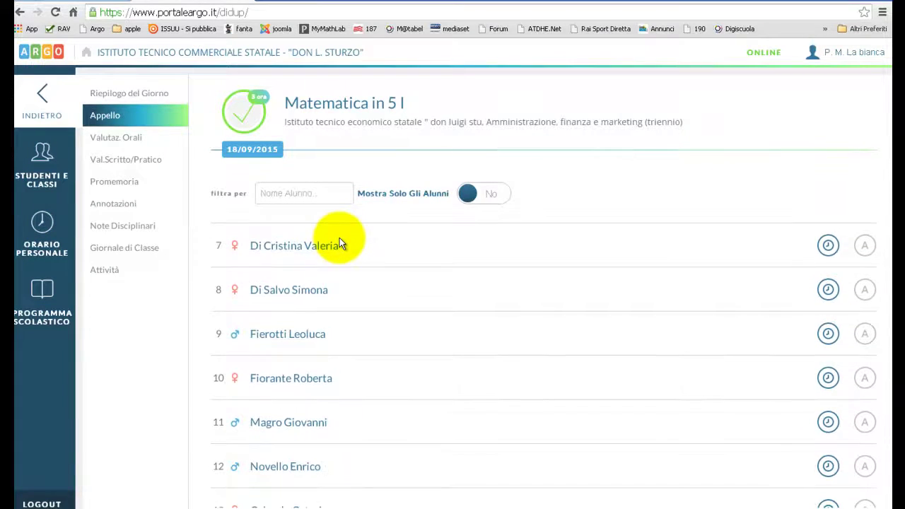
scroll(339, 240, down, 2)
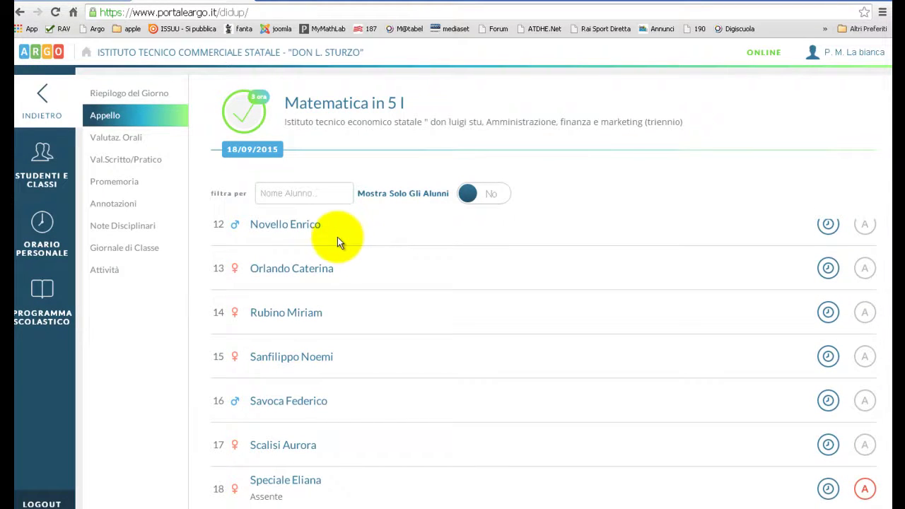
click(47, 226)
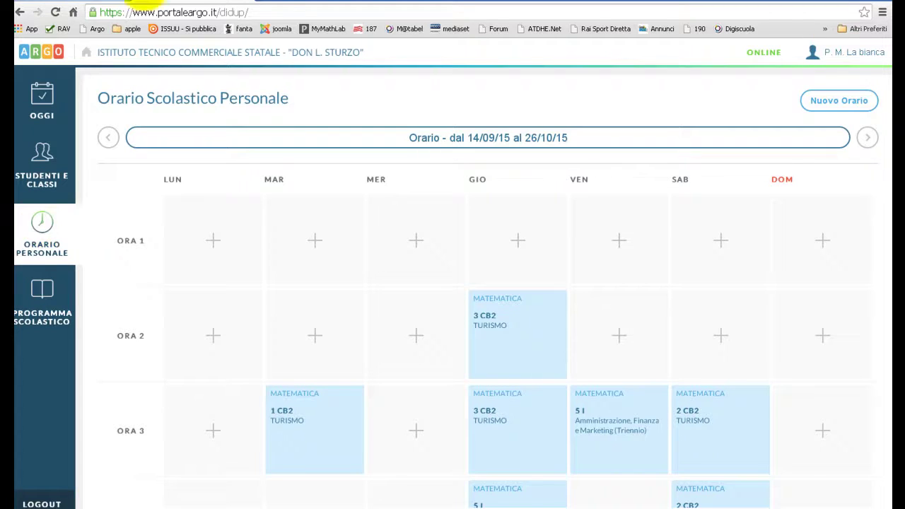
Change the timetable period dates to 28/09/2015 – 26/11/2015 and save.
click(587, 139)
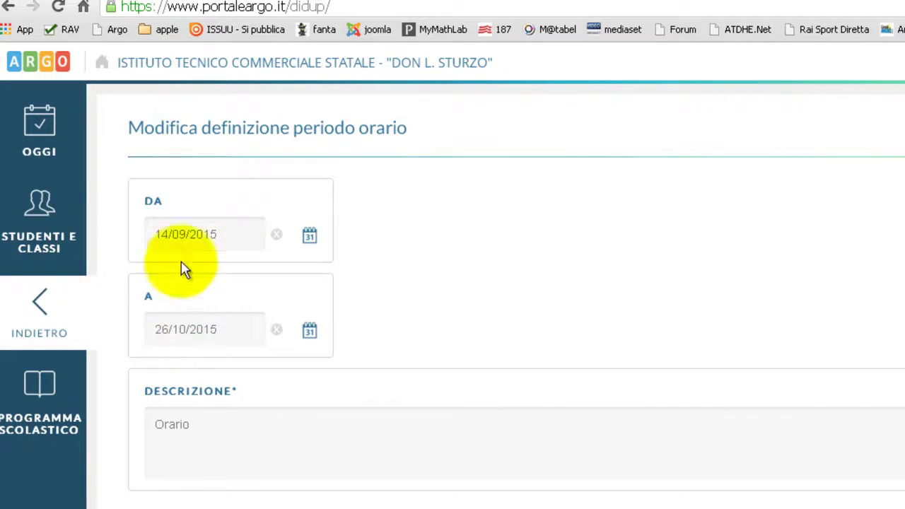
drag(153, 234, 242, 236)
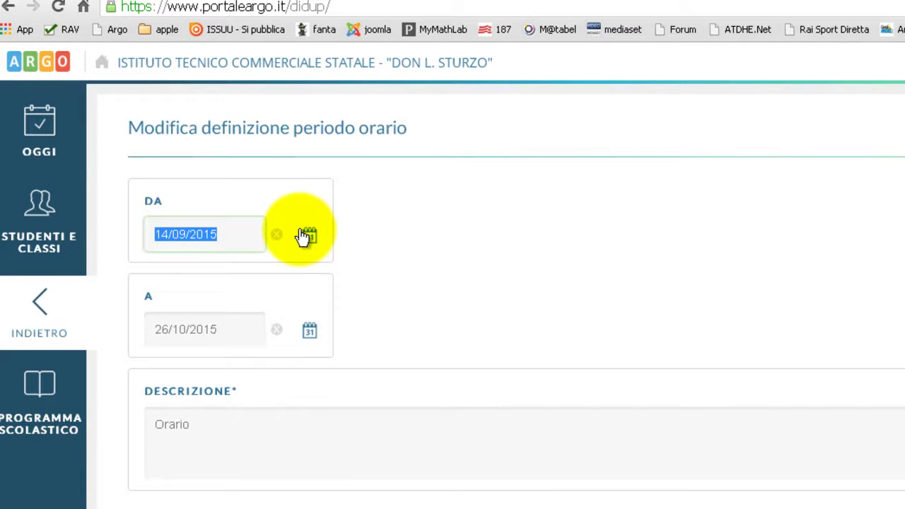
text(28)
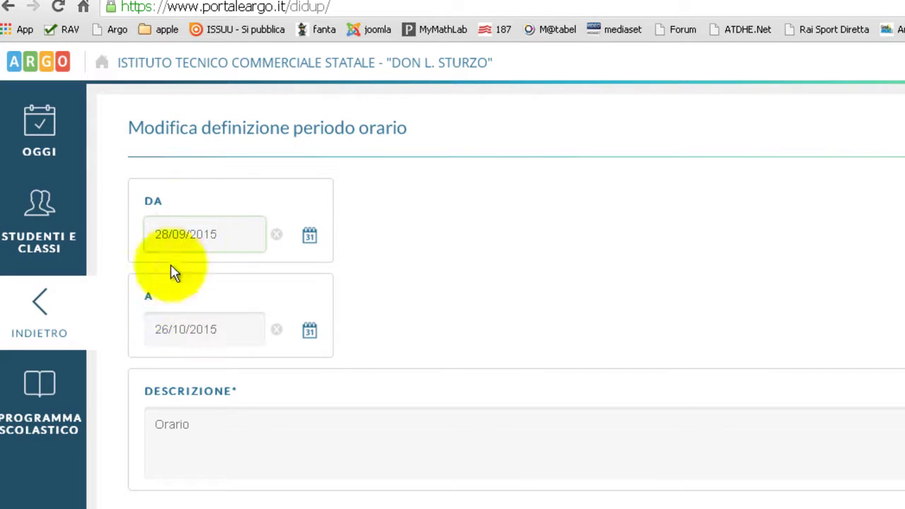
click(187, 329)
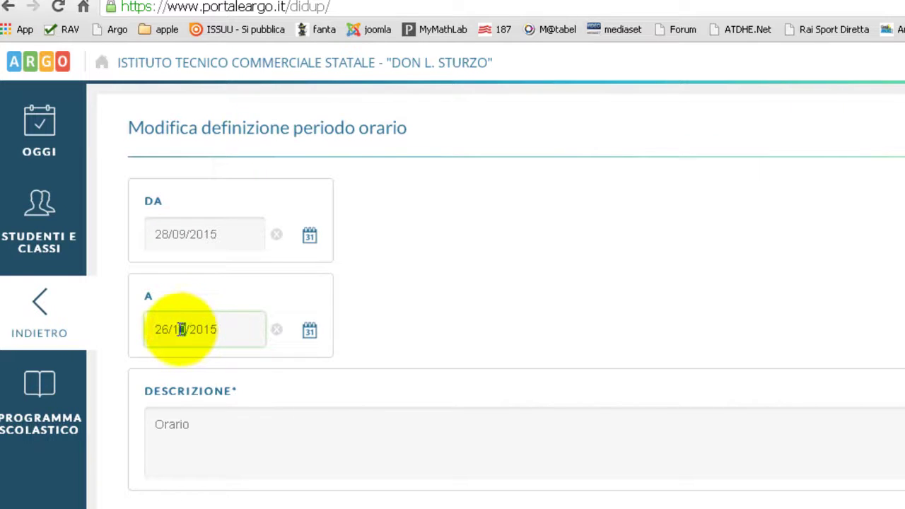
drag(179, 328, 186, 329)
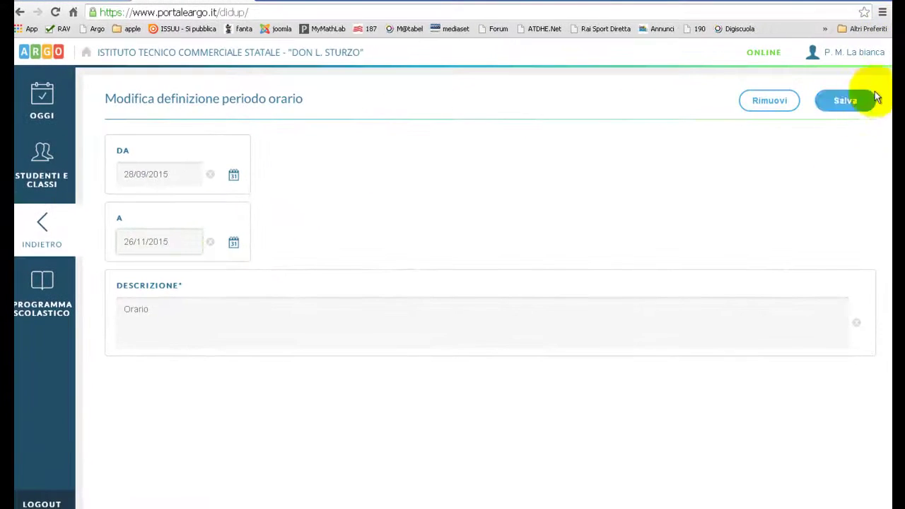
click(856, 103)
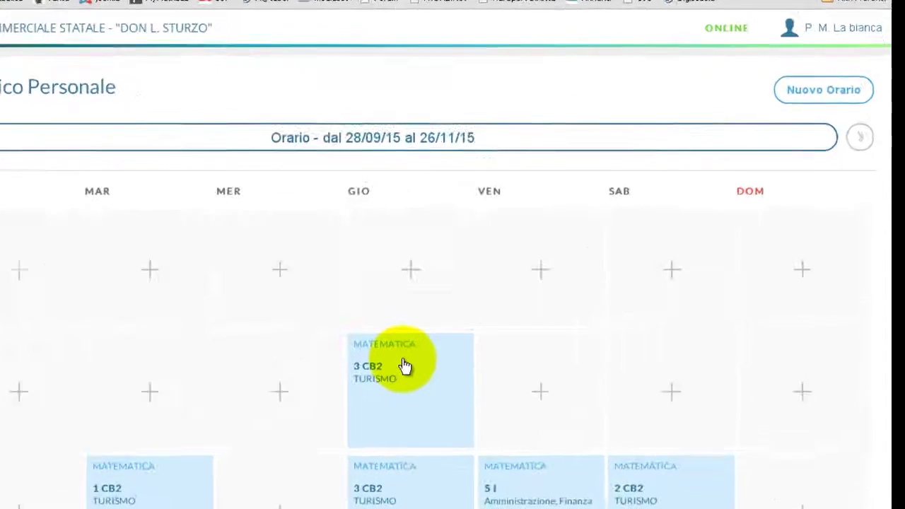
Start a Nuovo Orario period form, then abandon it and return to today's lessons.
click(848, 101)
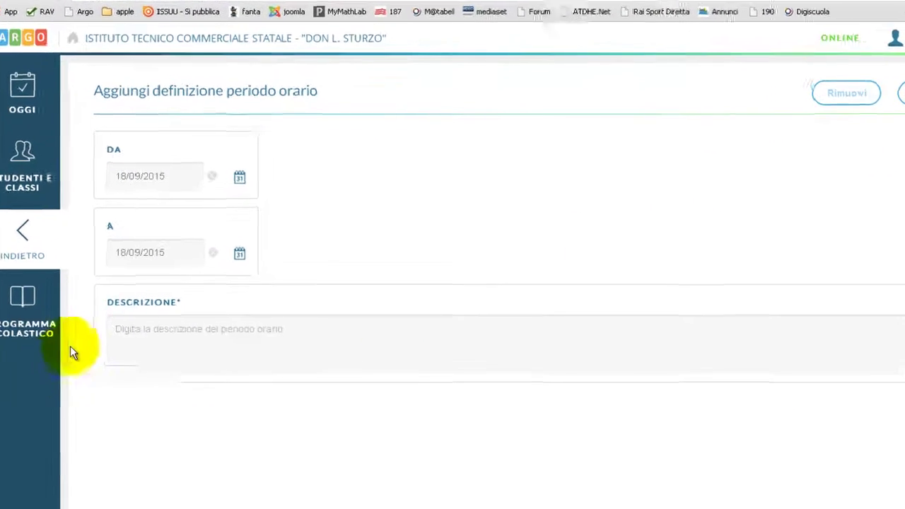
click(69, 418)
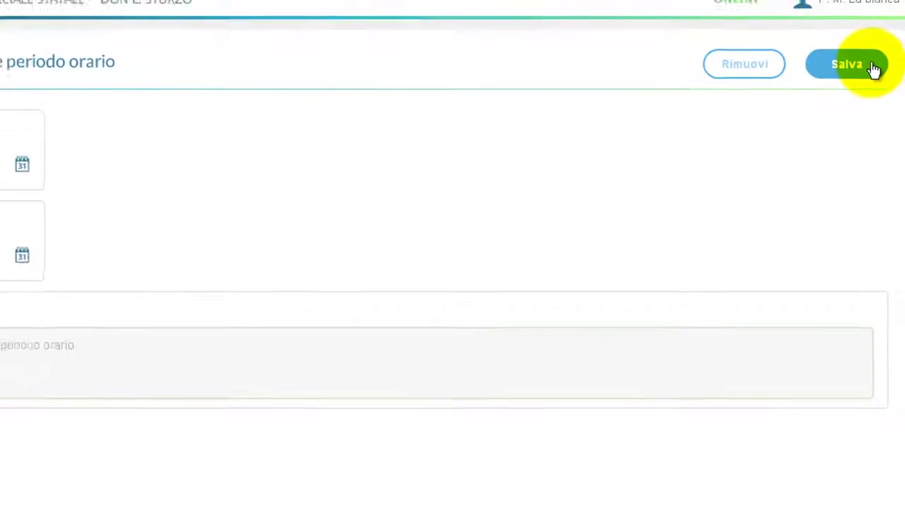
click(45, 102)
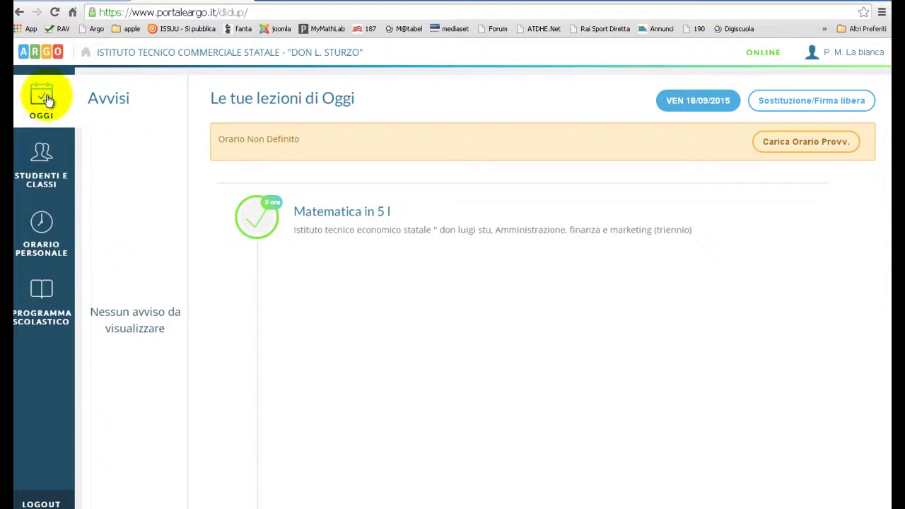
Open the 5 I Matematica class journal and view Thursday 17, then Wednesday 16.
click(369, 212)
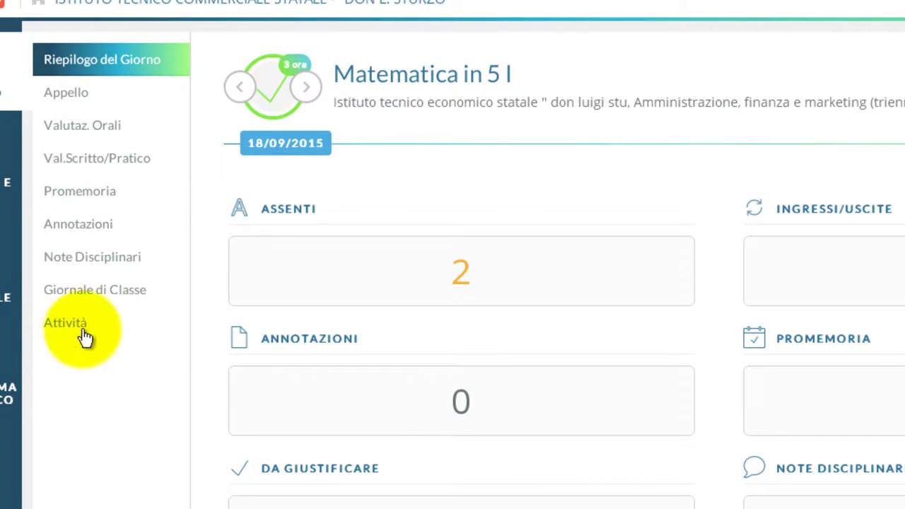
click(92, 289)
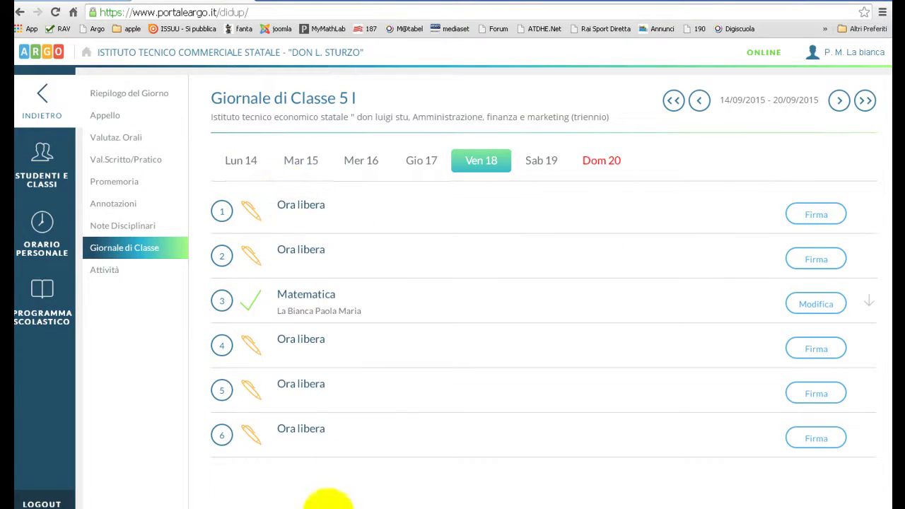
click(421, 162)
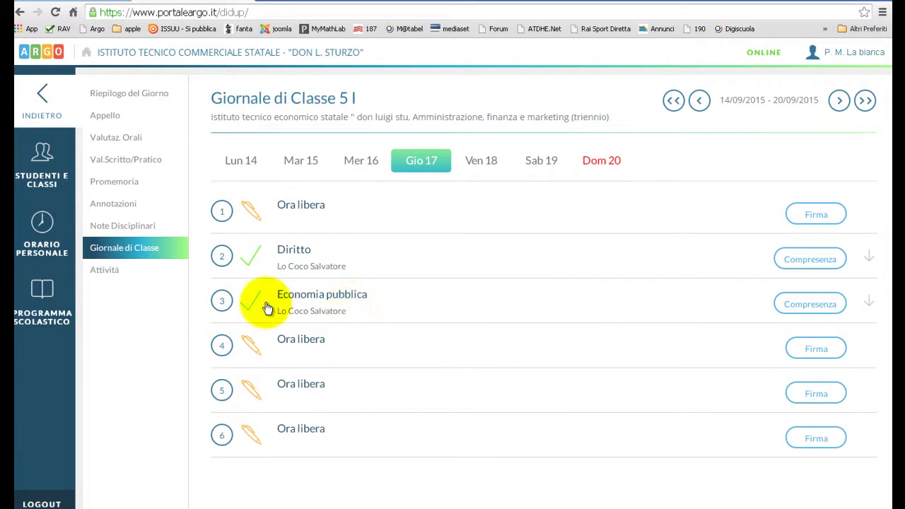
click(373, 160)
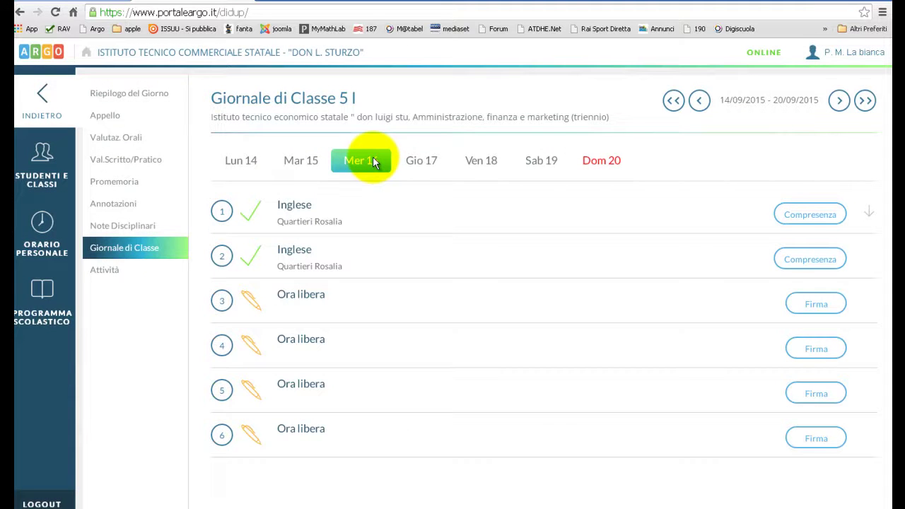